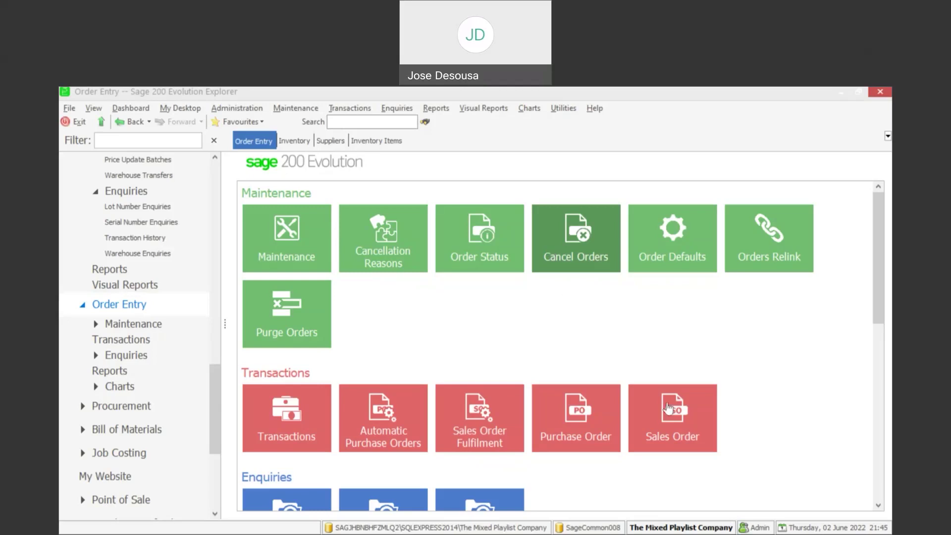
# - Start a new sales order for the customer Fraser Storage Company
pyautogui.click(689, 432)
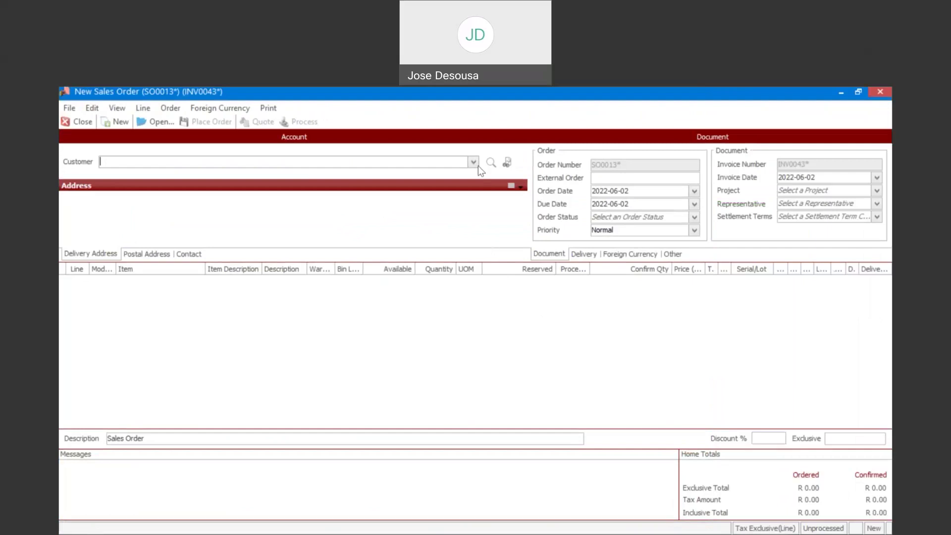
pyautogui.click(474, 163)
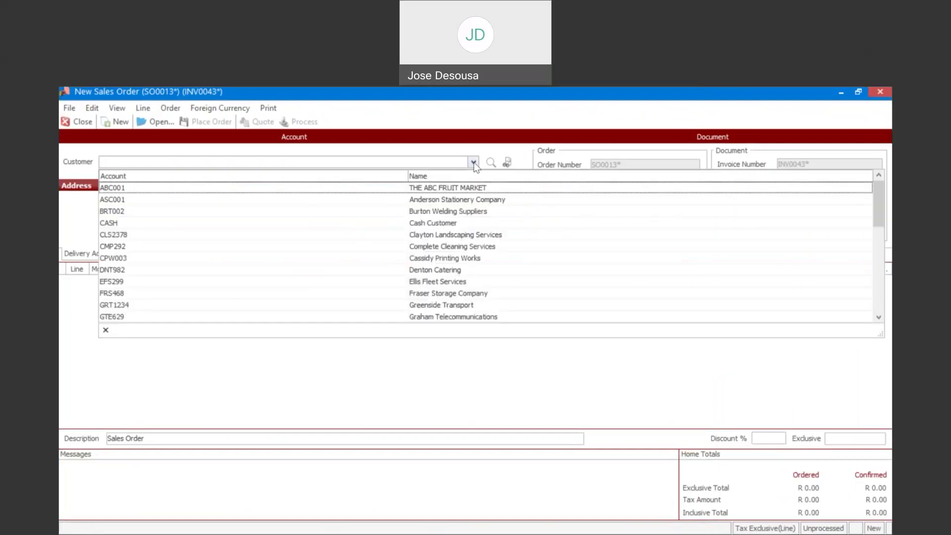
pyautogui.click(483, 296)
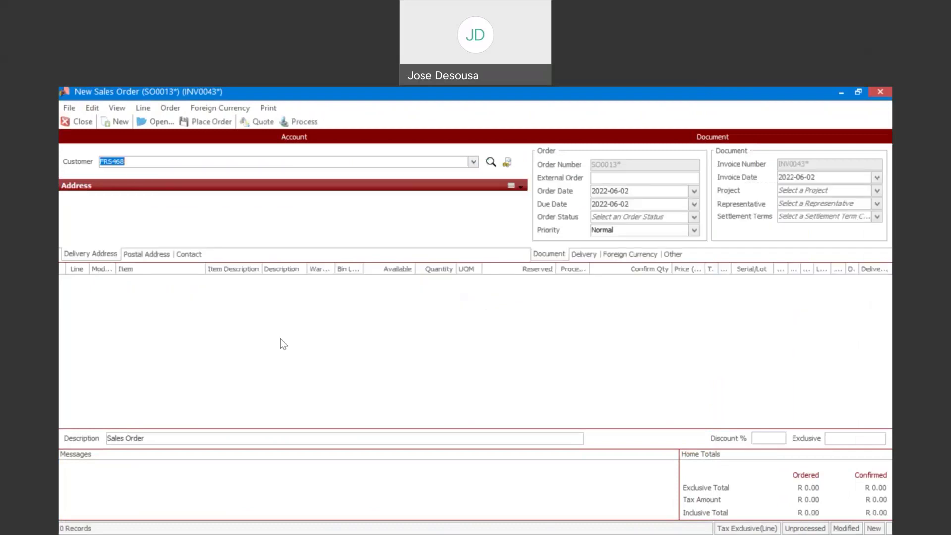
# - Add an order line for item OLV651 (Olive Oil 750ml) from warehouse Mstr with a quantity of 25
pyautogui.click(150, 293)
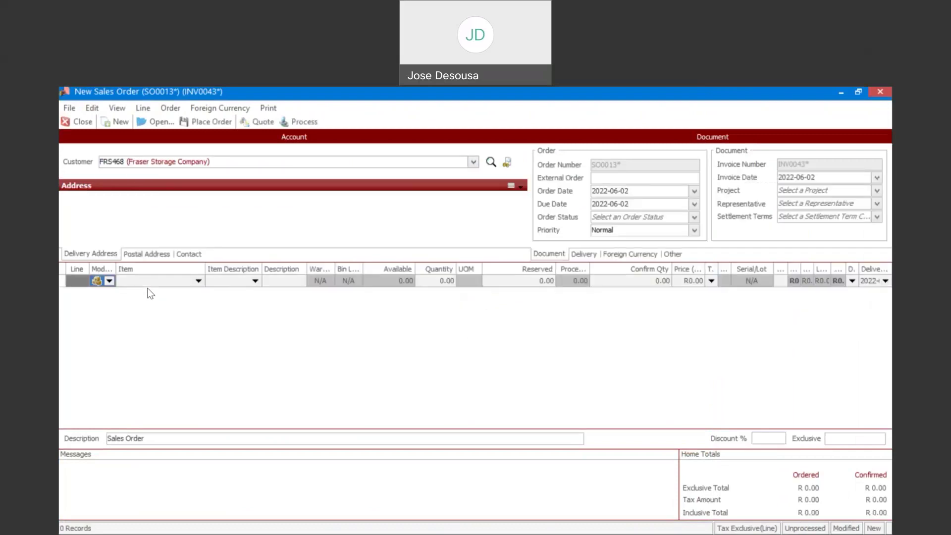
pyautogui.click(177, 280)
pyautogui.write('OLV')
pyautogui.press('Tab')
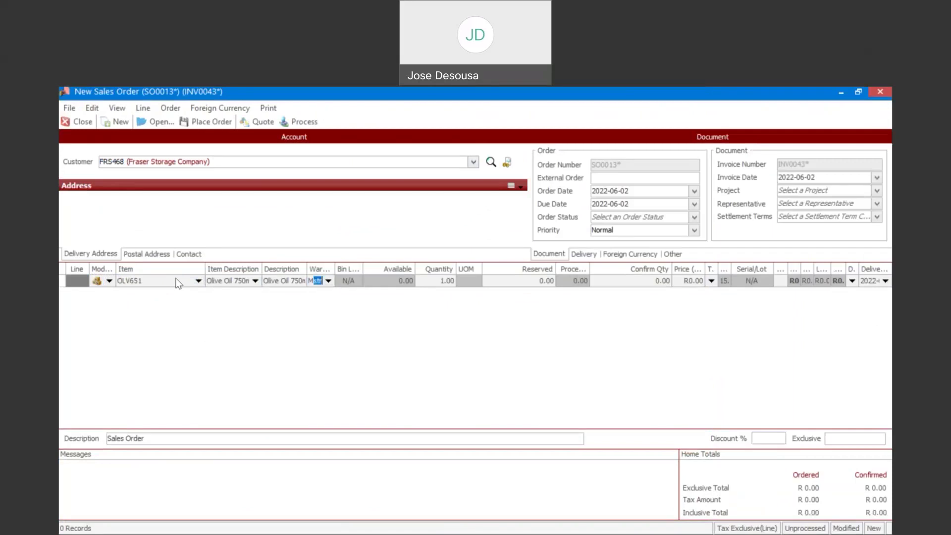
pyautogui.press('Tab')
pyautogui.write('25')
pyautogui.press('Tab')
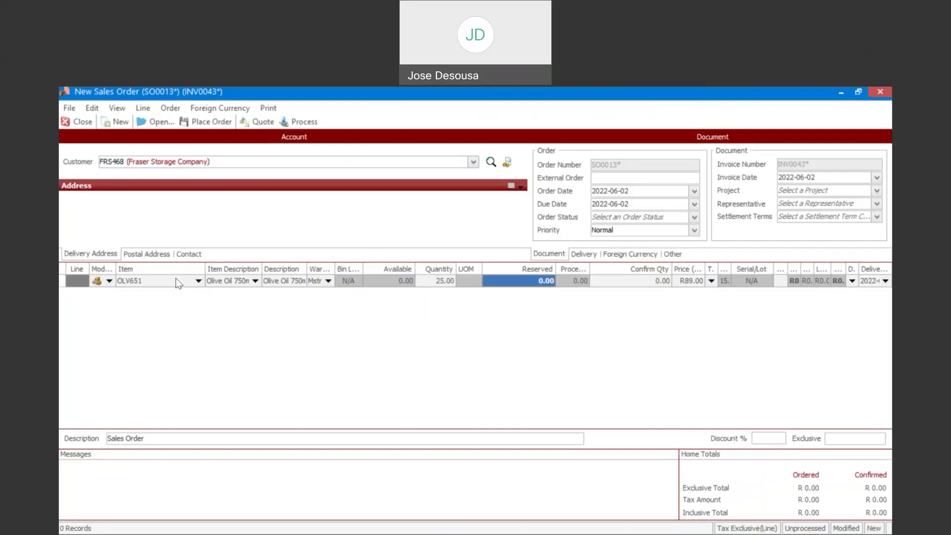
pyautogui.press('Tab')
pyautogui.press('Tab')
pyautogui.press('Tab')
pyautogui.press('Tab')
pyautogui.press('Tab')
pyautogui.press('Tab')
pyautogui.press('Tab')
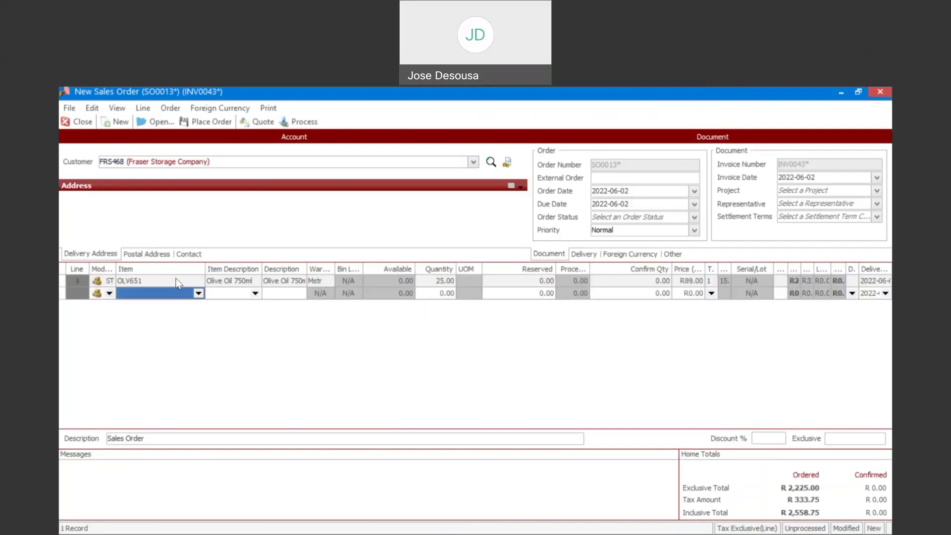
# - Add a second order line for item RSN872 (Raisins 300g) from warehouse Mstr with a quantity of 15
pyautogui.write('RS')
pyautogui.press('Tab')
pyautogui.press('Tab')
pyautogui.press('Tab')
pyautogui.write('M')
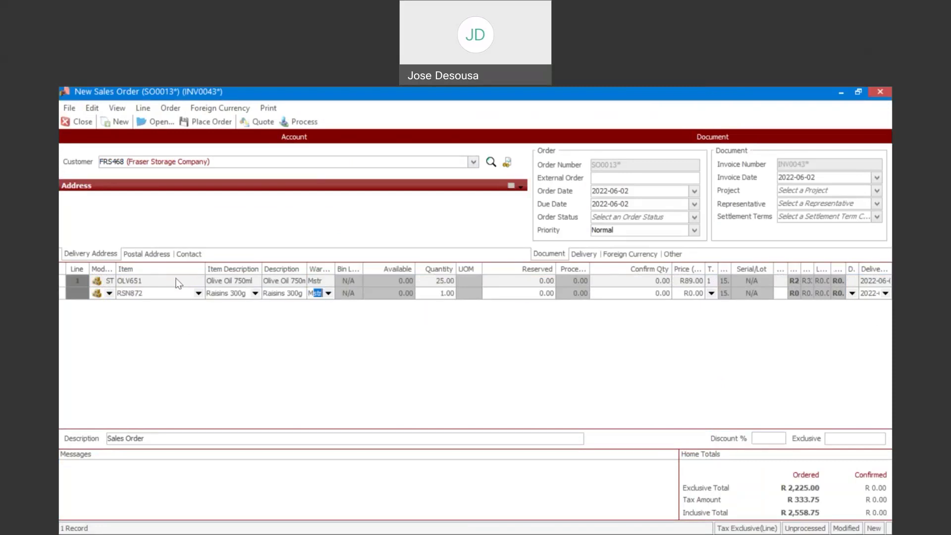
pyautogui.press('Tab')
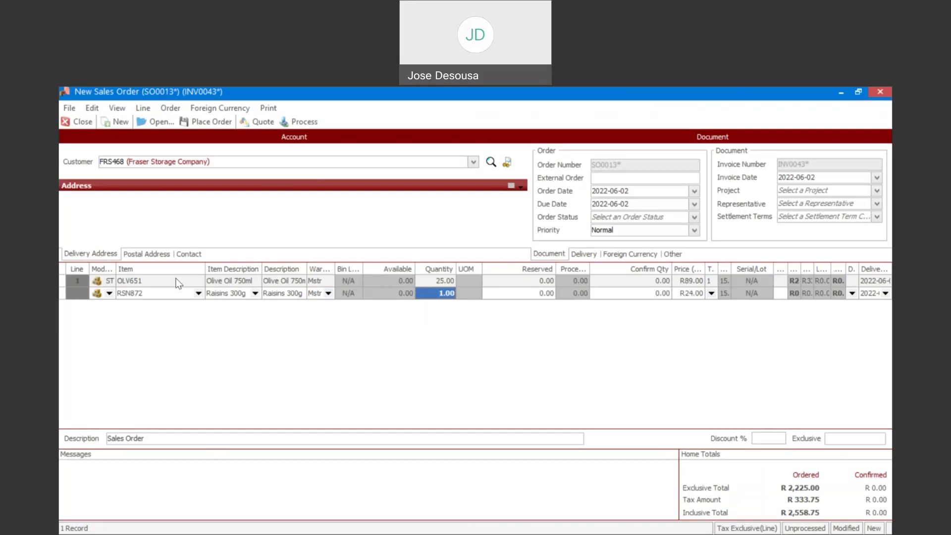
pyautogui.write('15')
pyautogui.press('Tab')
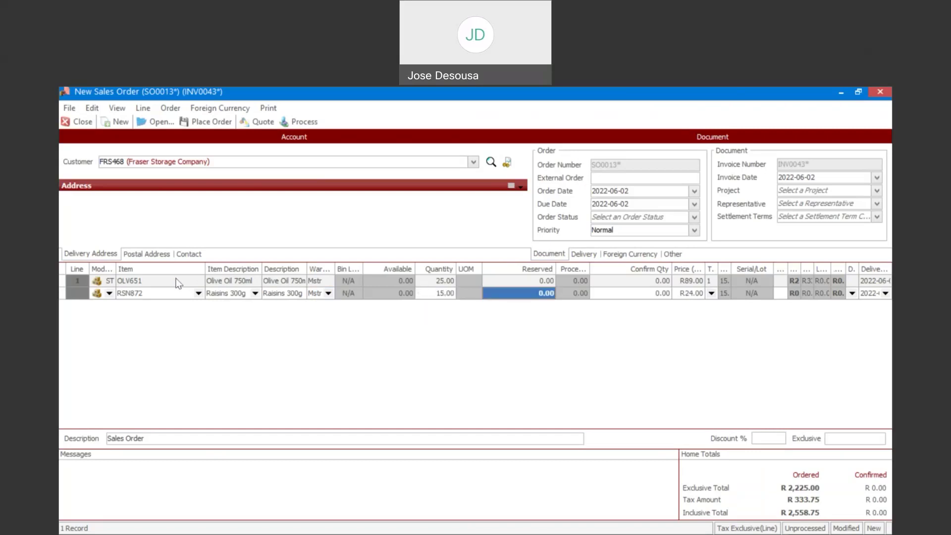
pyautogui.press('Tab')
pyautogui.press('Tab')
pyautogui.press('Tab')
pyautogui.press('Tab')
pyautogui.press('Tab')
pyautogui.press('Tab')
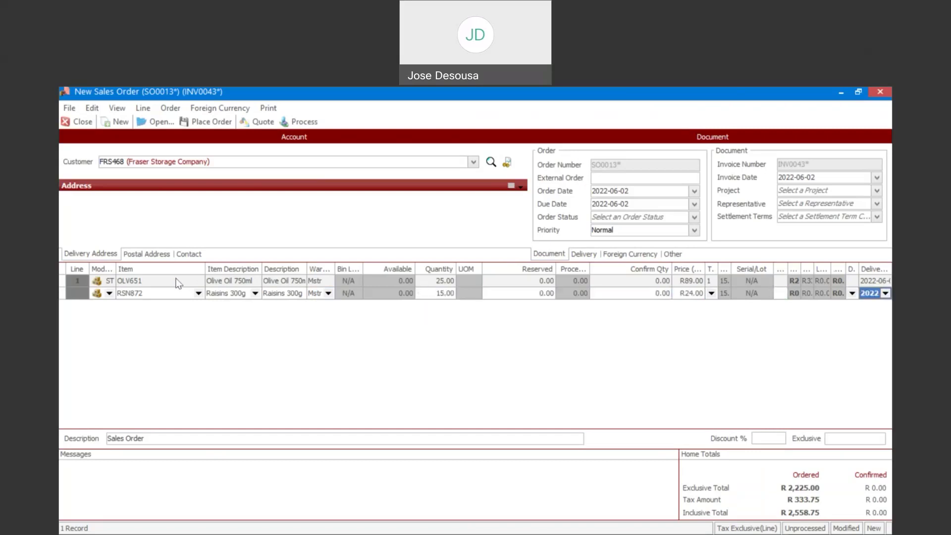
# - Add a third order line for item LME890 (Lemon Juice 300ml) from warehouse Mstr with a quantity of 9
pyautogui.write('LME390')
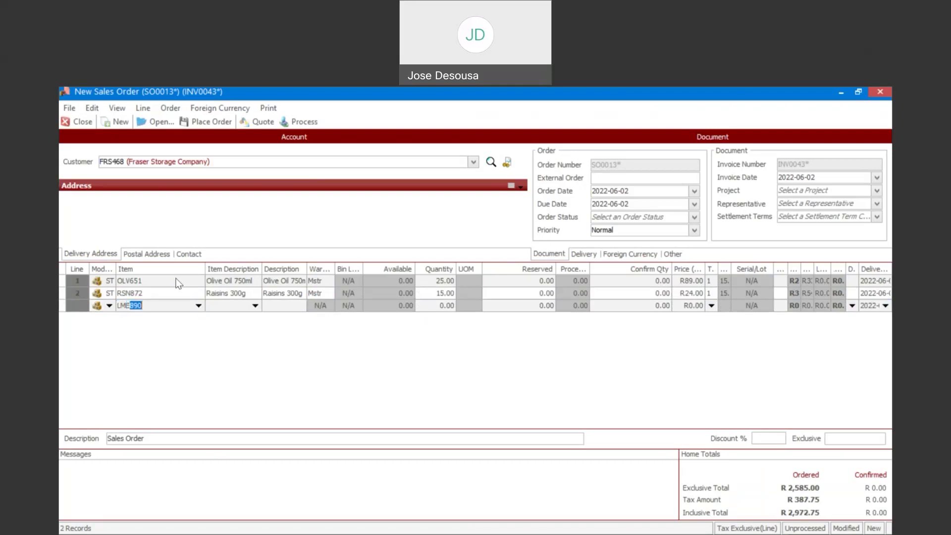
pyautogui.press('Tab')
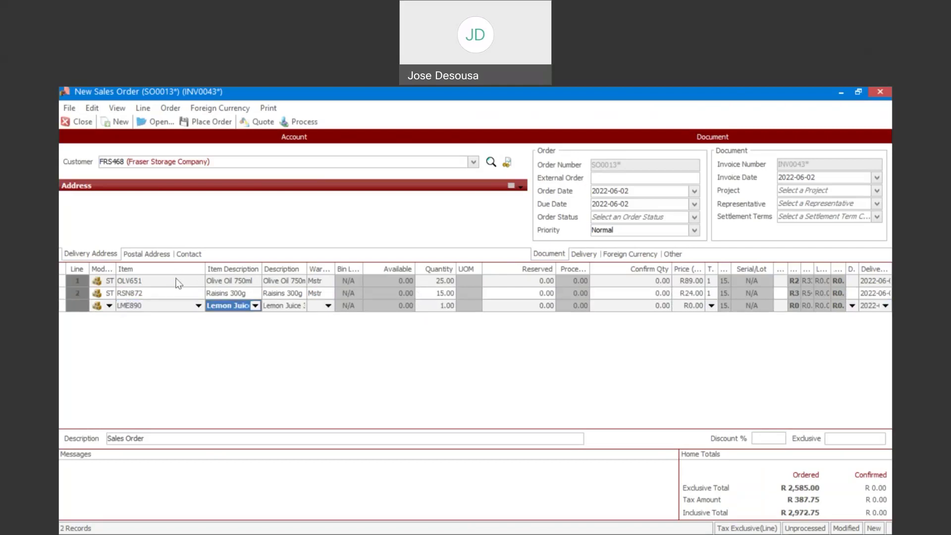
pyautogui.press('Tab')
pyautogui.press('Tab')
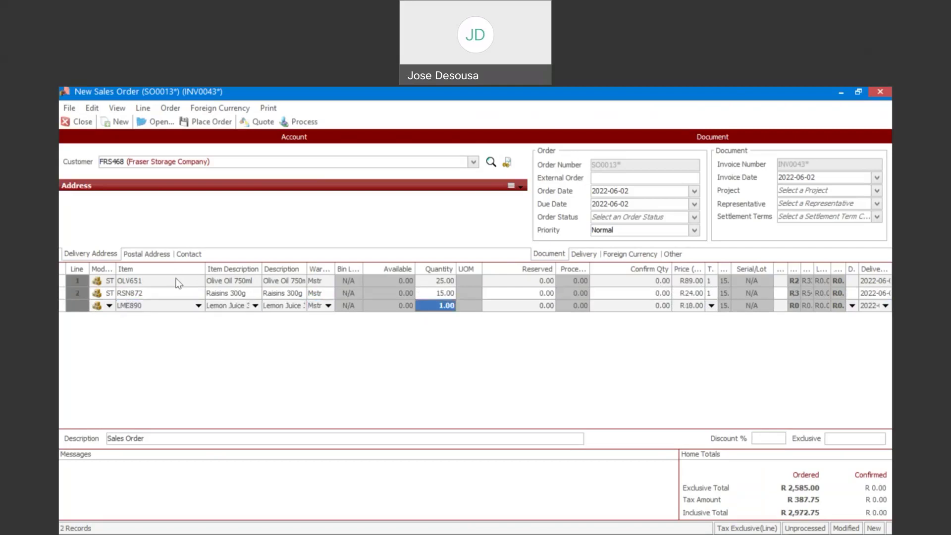
pyautogui.write('9')
pyautogui.press('Tab')
pyautogui.press('Tab')
pyautogui.press('Tab')
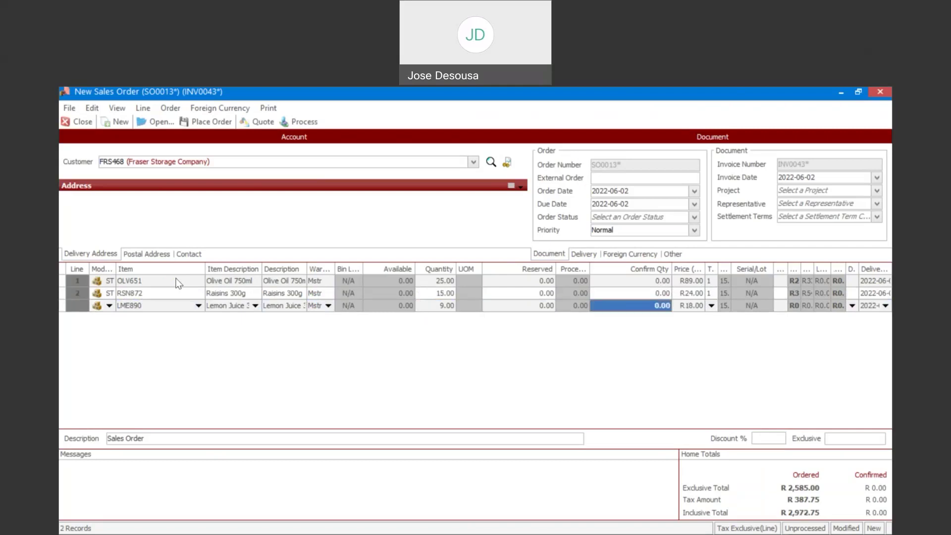
pyautogui.press('Tab')
pyautogui.press('Tab')
pyautogui.press('Tab')
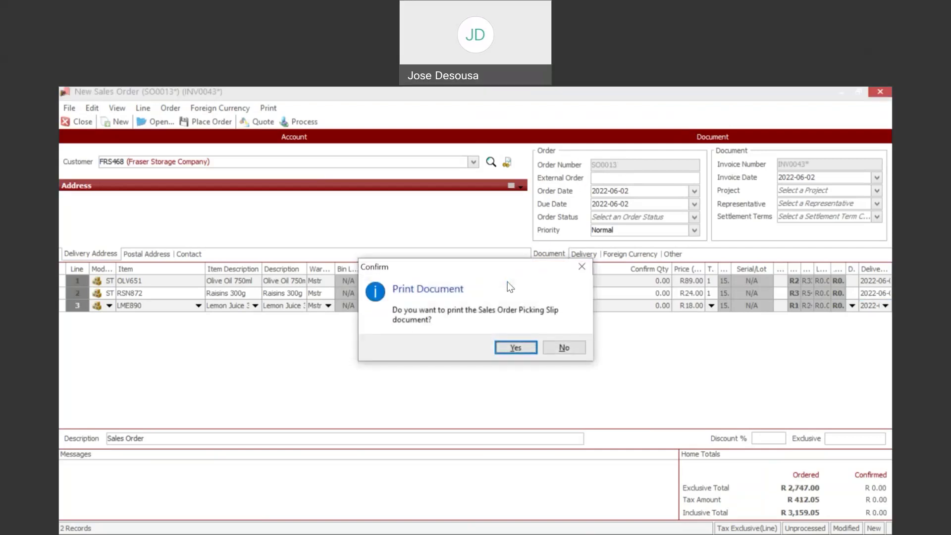
# - Place the sales order without printing the picking slip and close the order
pyautogui.click(565, 348)
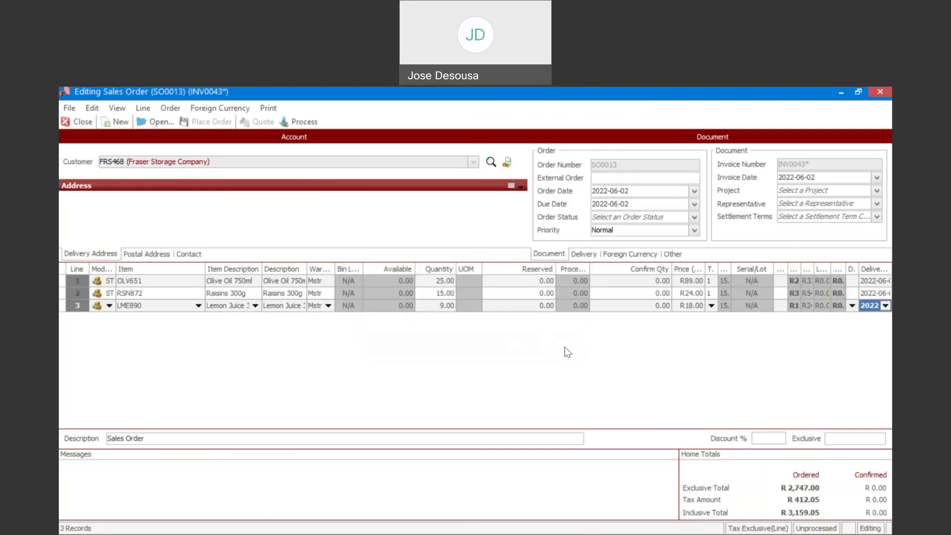
pyautogui.click(83, 124)
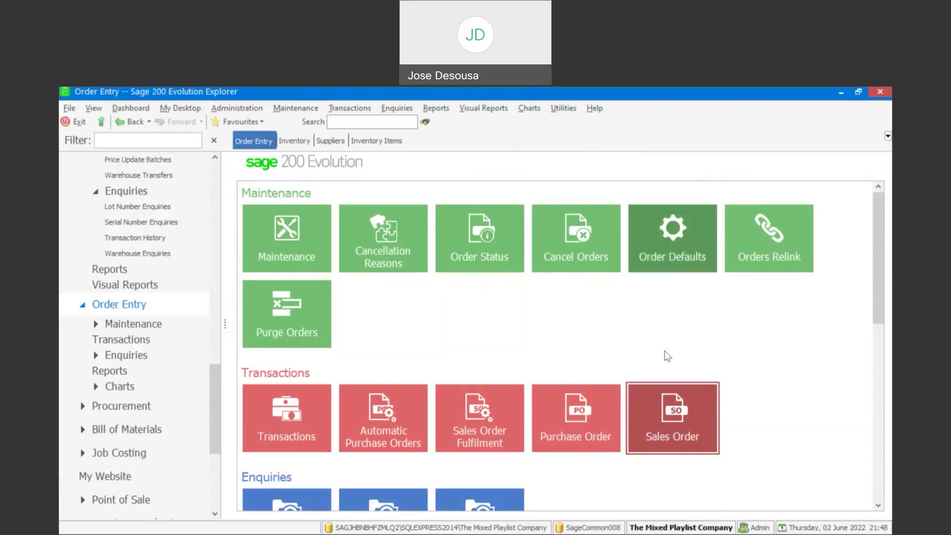
# - Find the unprocessed sales orders for Fraser Storage Company with transaction date 2022-06-02
pyautogui.click(677, 394)
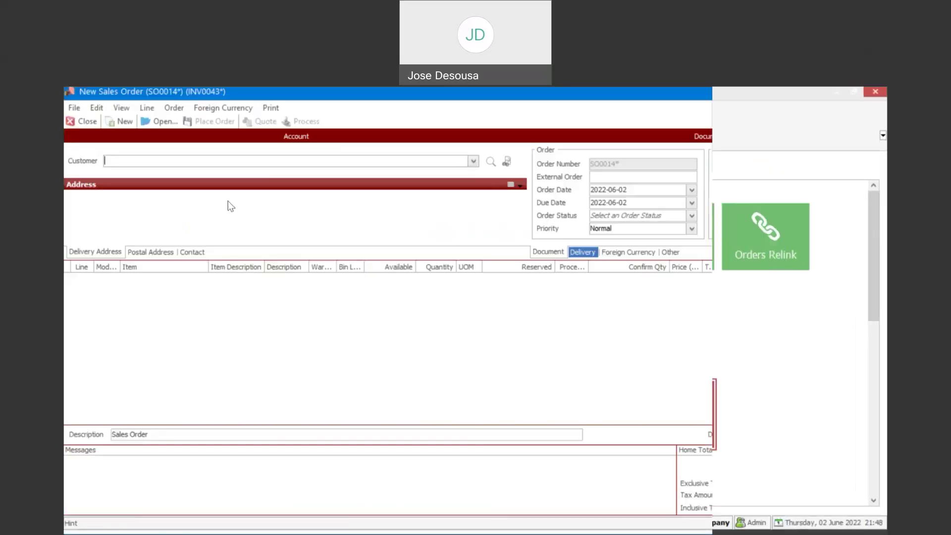
pyautogui.click(165, 119)
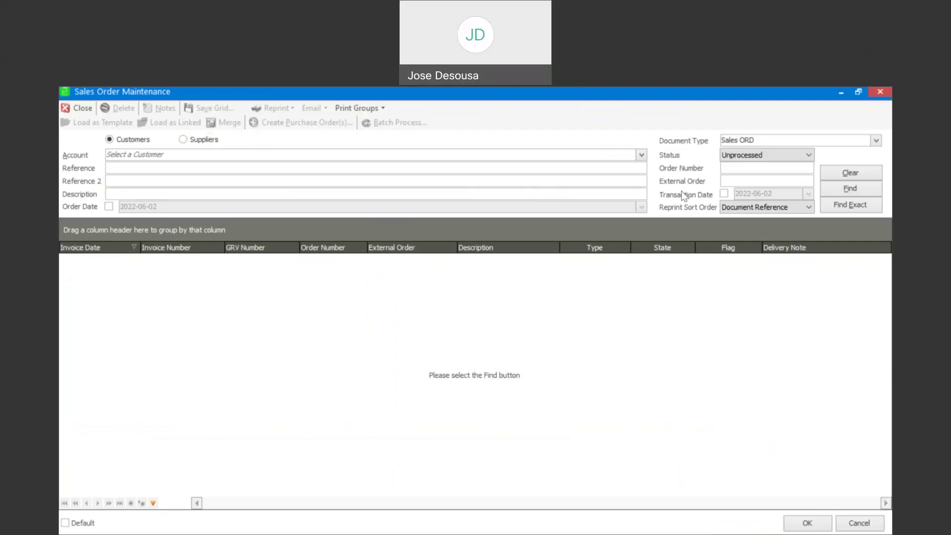
pyautogui.click(725, 194)
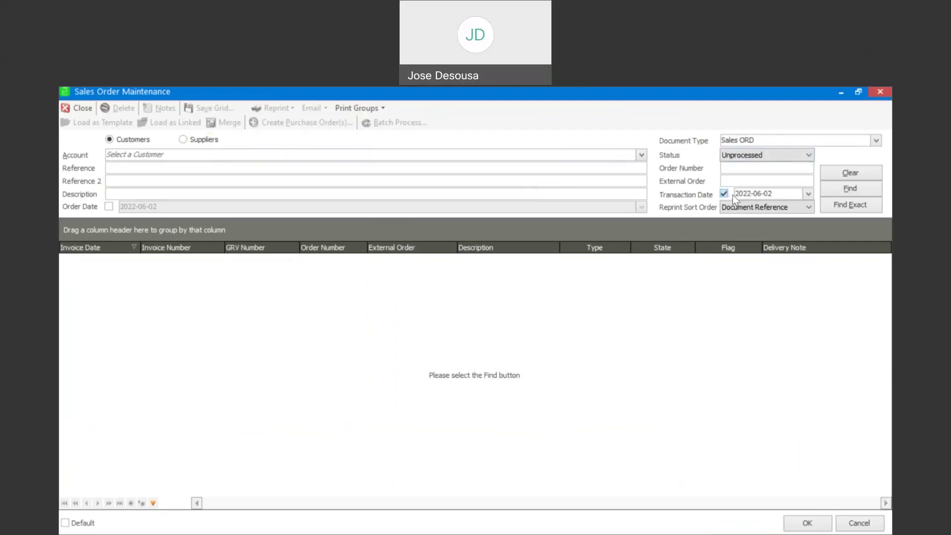
pyautogui.click(641, 155)
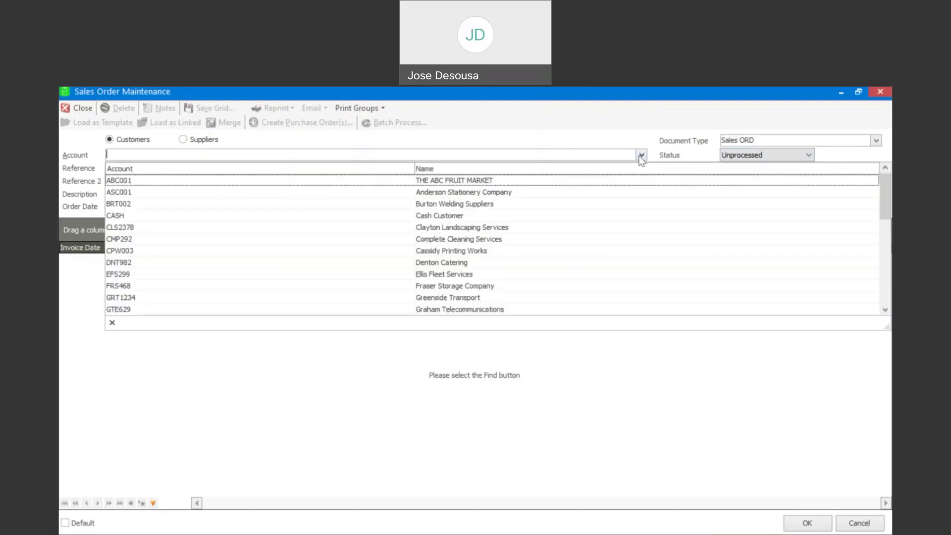
pyautogui.click(424, 287)
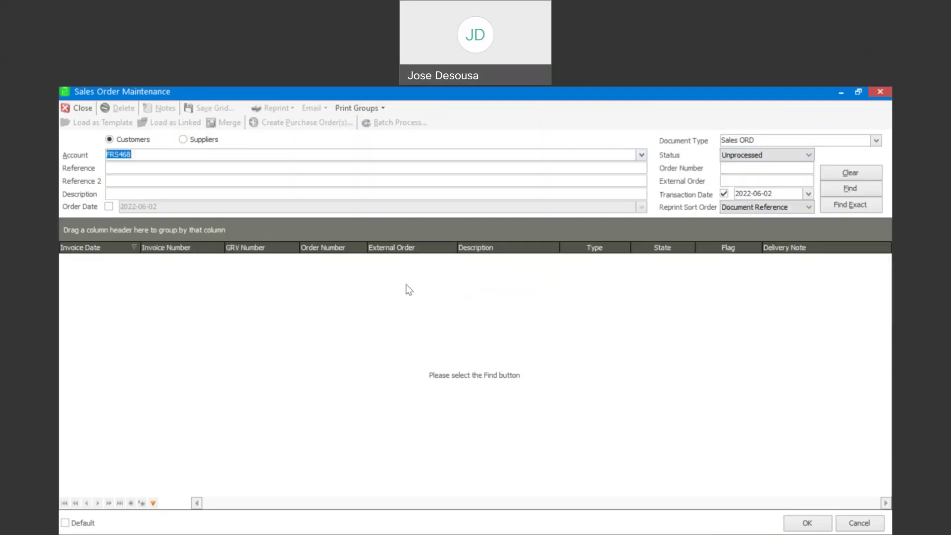
pyautogui.click(829, 188)
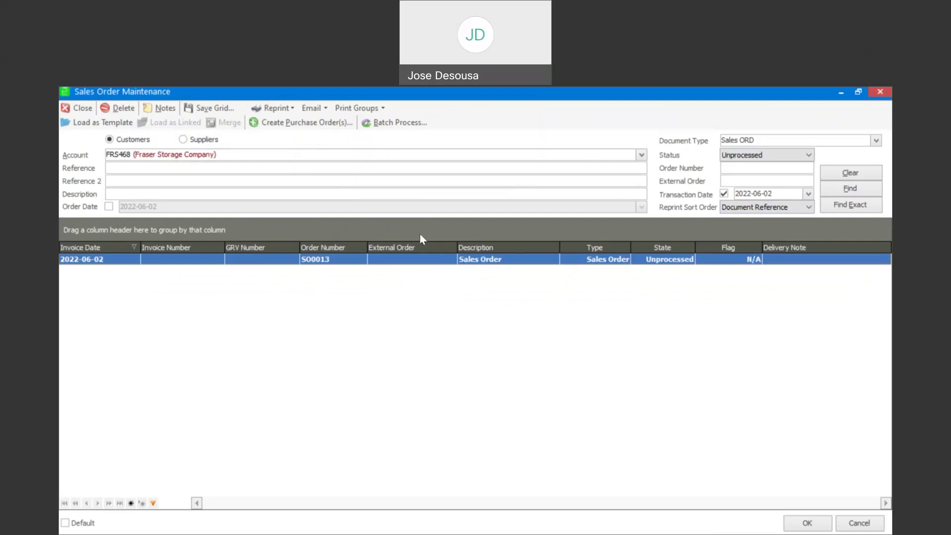
# - Start creating purchase orders from the selected Fraser Storage Company sales order and expand its item lines
pyautogui.click(305, 123)
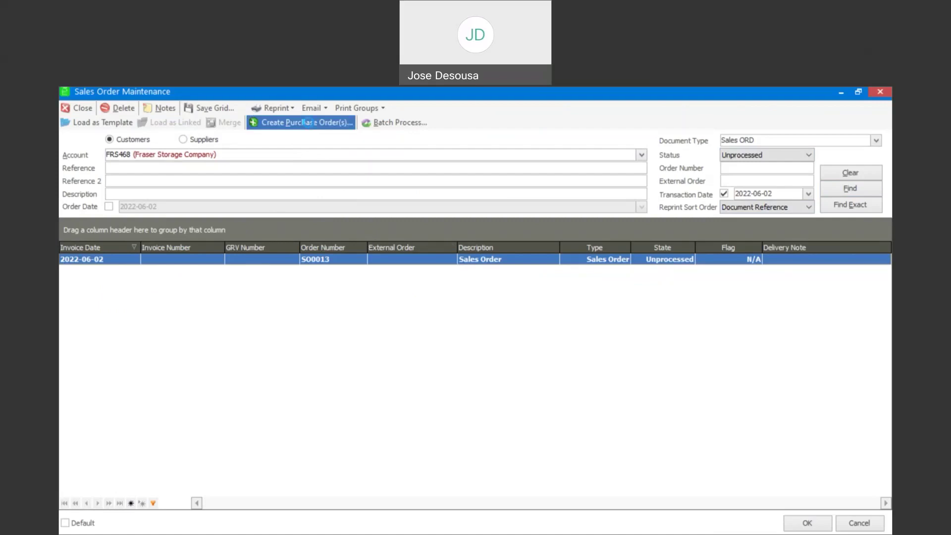
pyautogui.click(304, 122)
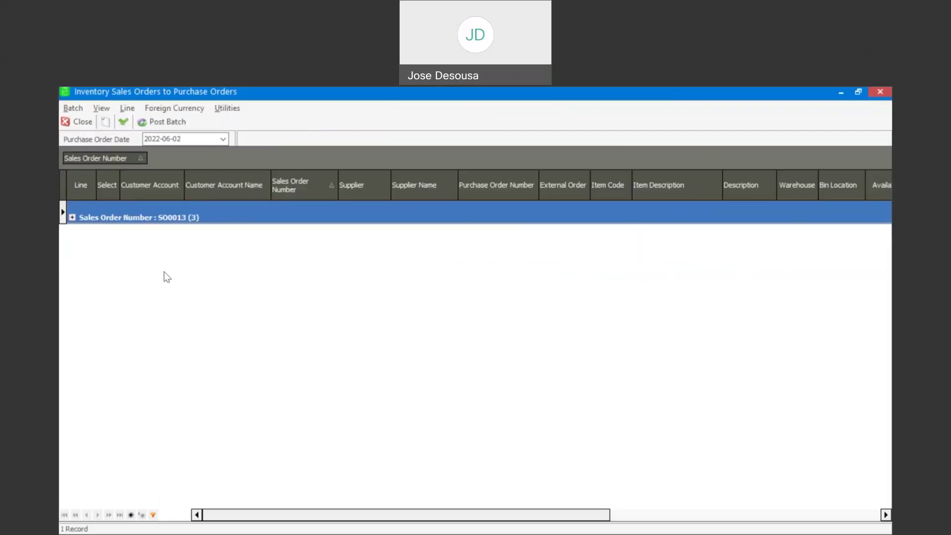
pyautogui.click(72, 217)
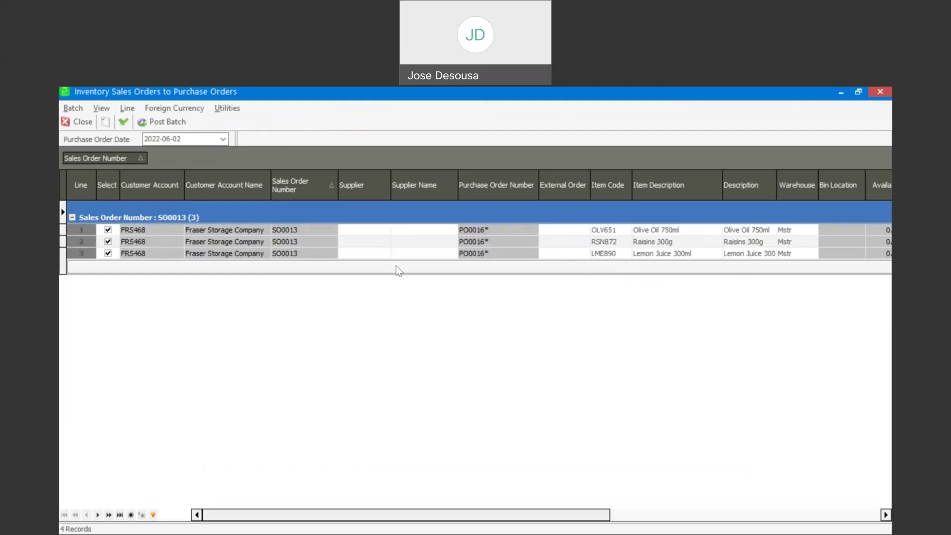
# - Assign The Catering Company (TCC001) as supplier for the Olive Oil 750ml and Raisins 300g lines
pyautogui.click(388, 231)
pyautogui.click(384, 230)
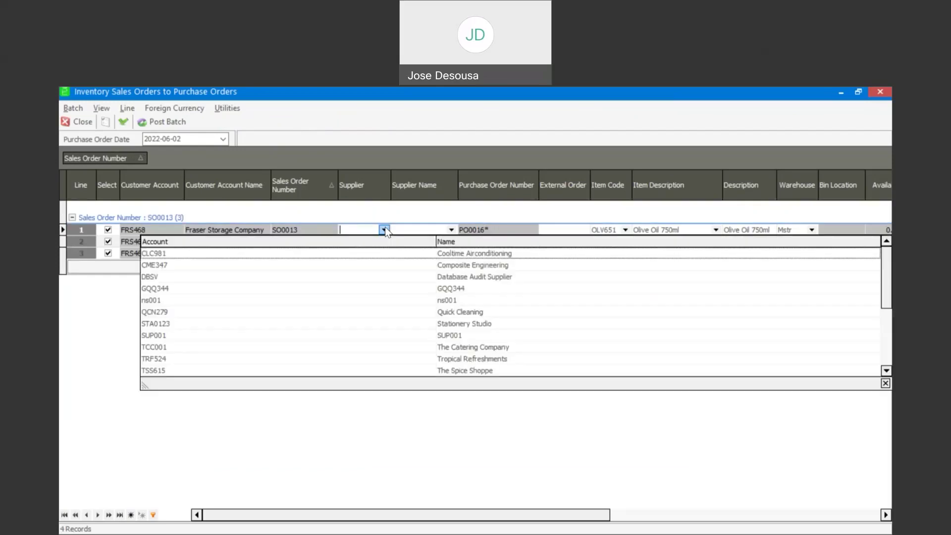
pyautogui.click(615, 349)
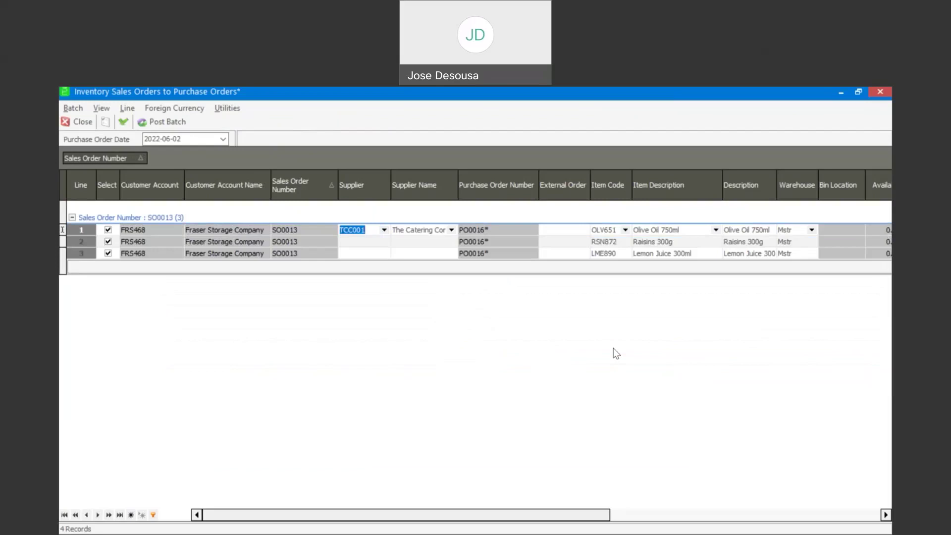
pyautogui.press('Tab')
pyautogui.press('Tab')
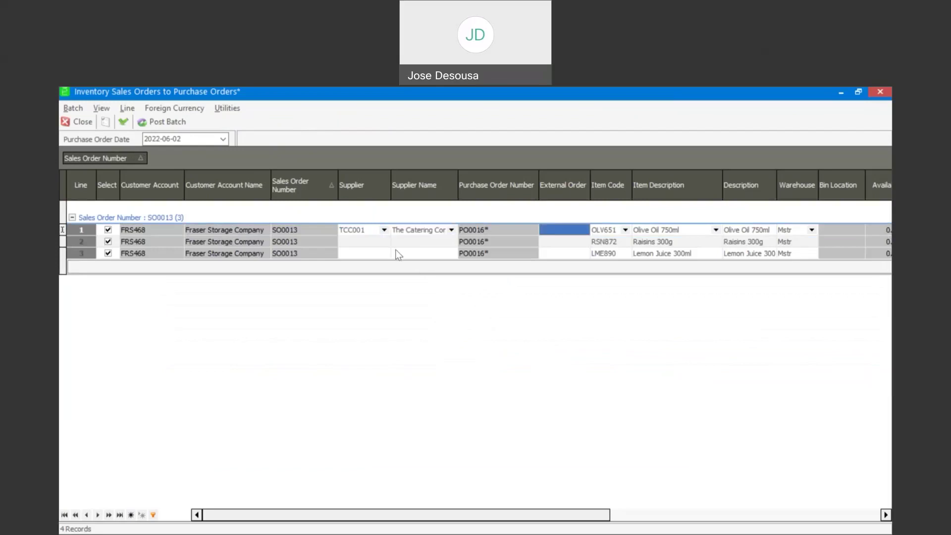
pyautogui.click(385, 242)
pyautogui.click(384, 242)
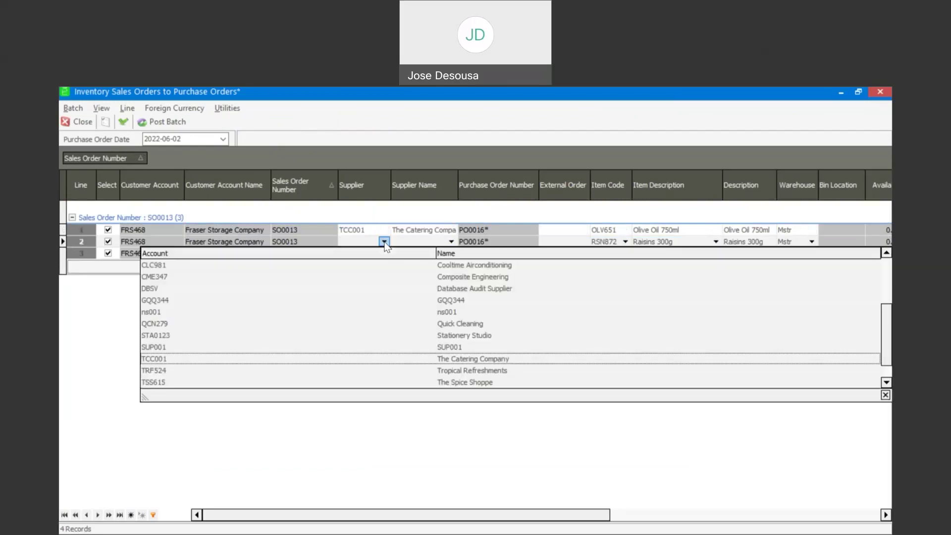
pyautogui.click(344, 359)
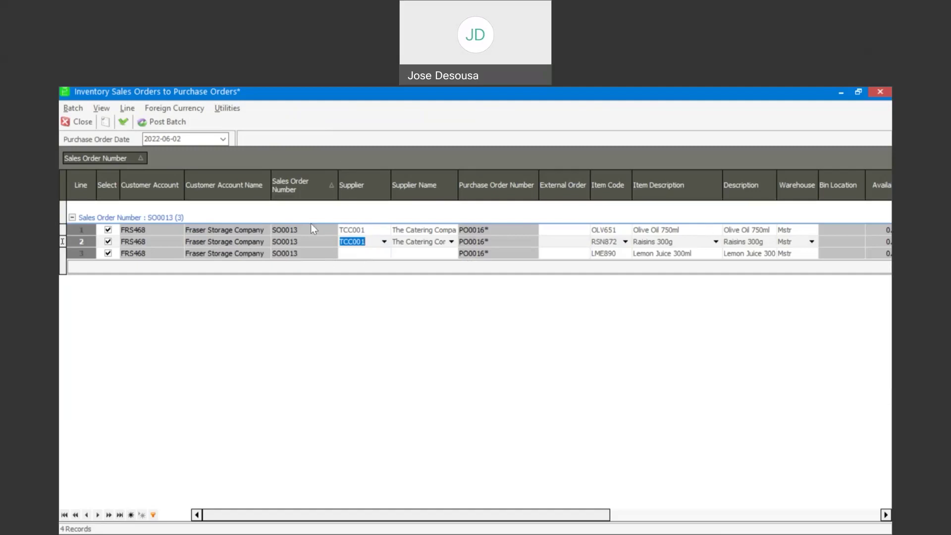
# - Assign Stationery Studio (STA0123) as supplier for the Lemon Juice 300ml line
pyautogui.click(385, 255)
pyautogui.click(385, 254)
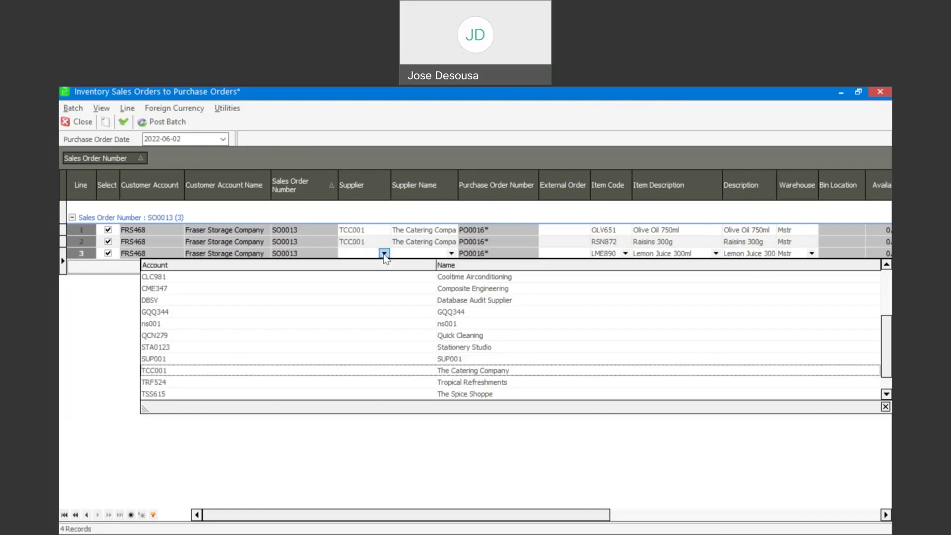
pyautogui.press('Down')
pyautogui.press('Up')
pyautogui.press('Up')
pyautogui.press('Up')
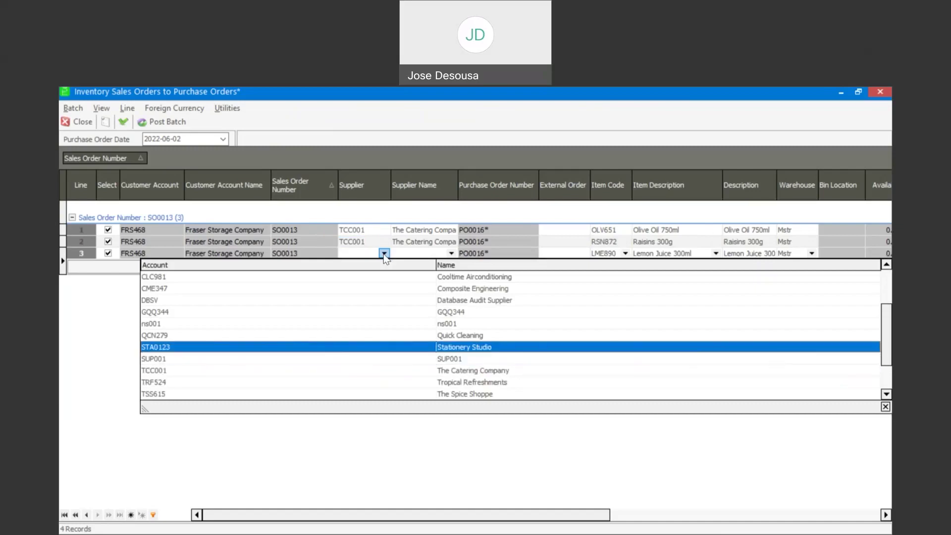
pyautogui.press('Return')
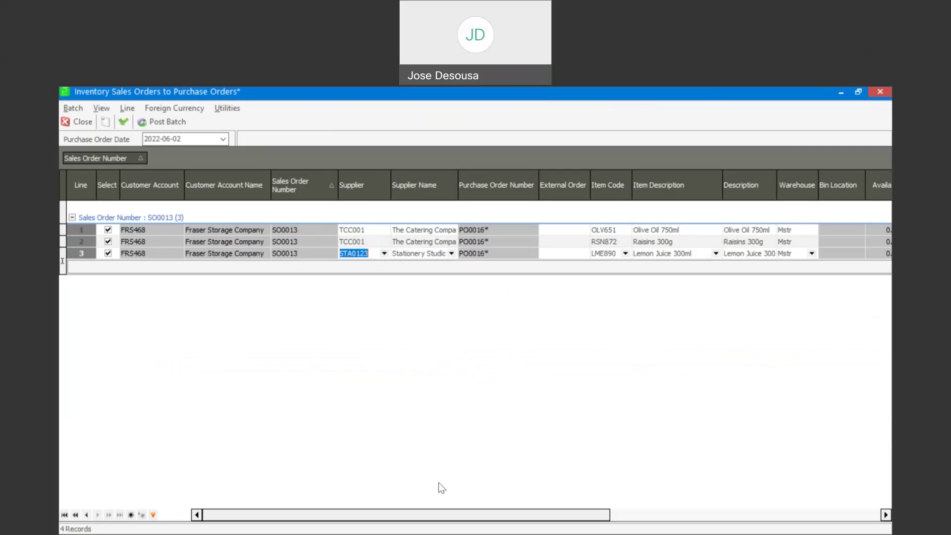
# - Validate the purchase order batch for the three Fraser Storage Company lines and post it
pyautogui.click(123, 123)
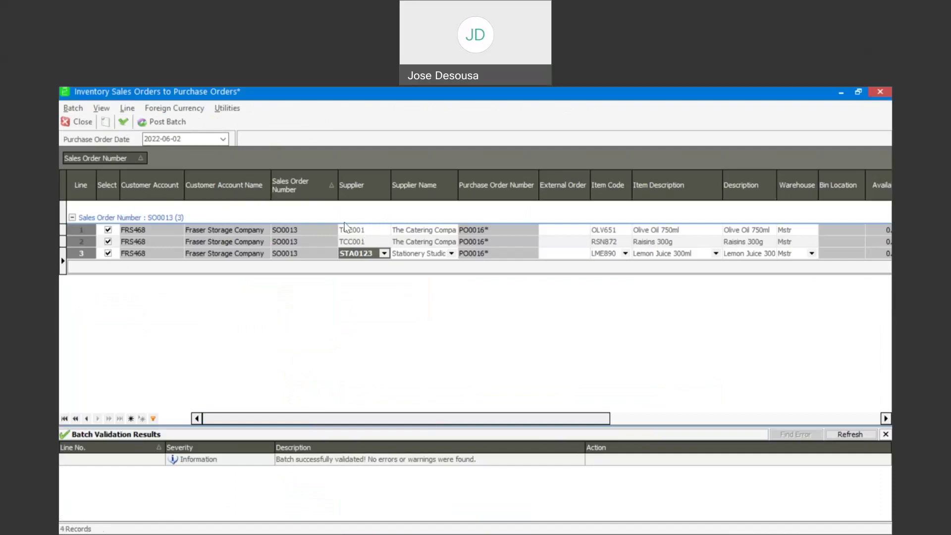
pyautogui.click(170, 127)
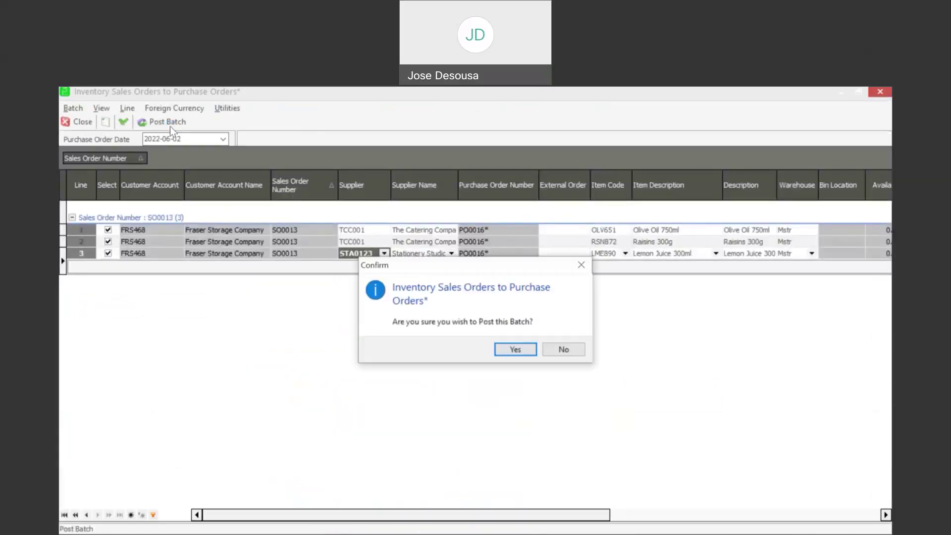
pyautogui.click(514, 350)
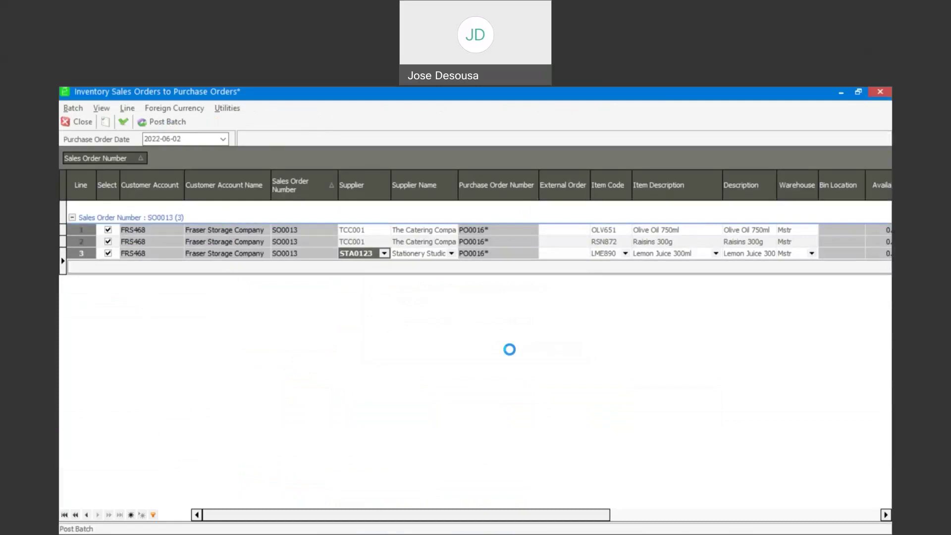
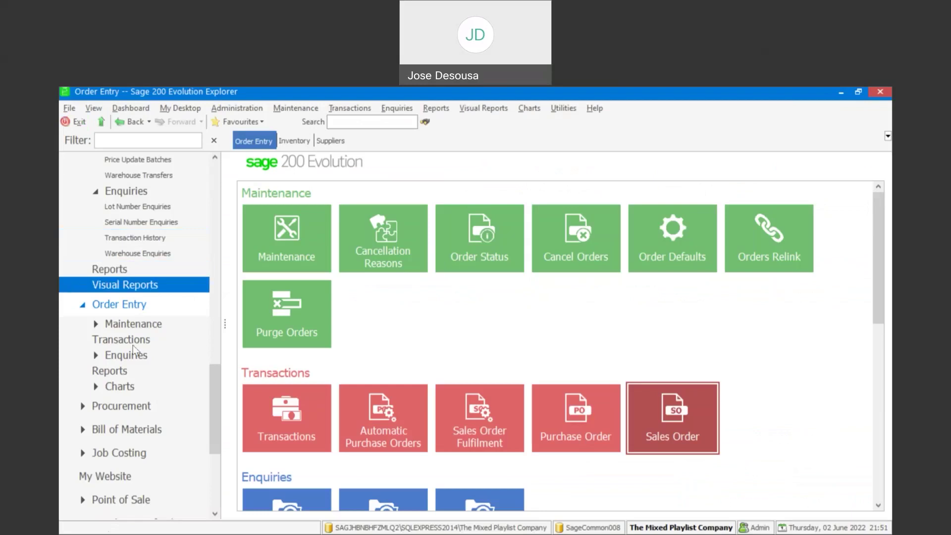
# - Find The Catering Company's unprocessed purchase order with transaction date 2022-06-02 and open it to examine its lines
pyautogui.click(585, 407)
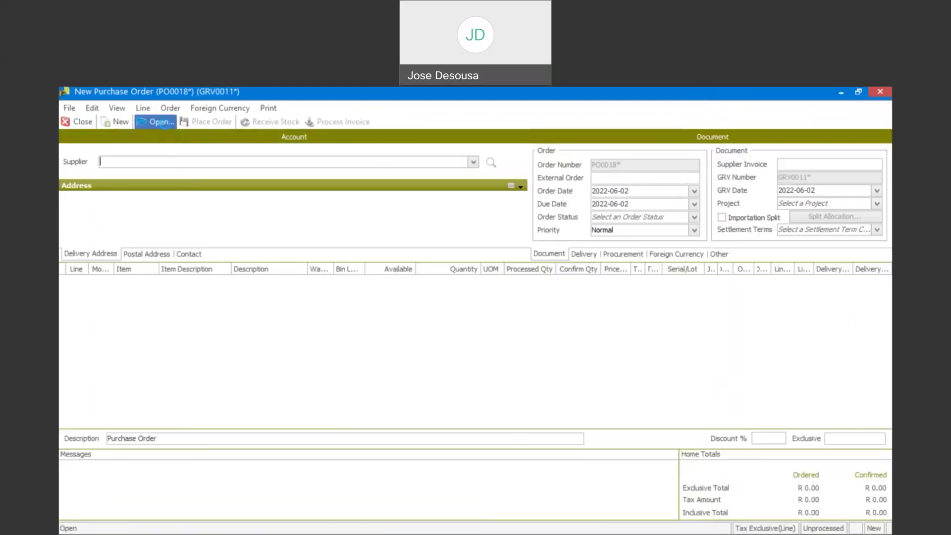
pyautogui.click(165, 125)
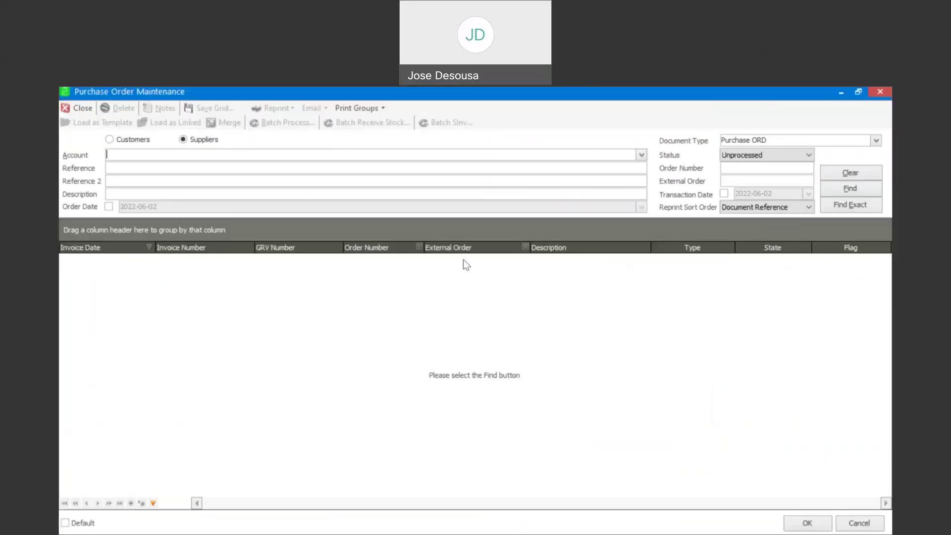
pyautogui.click(725, 194)
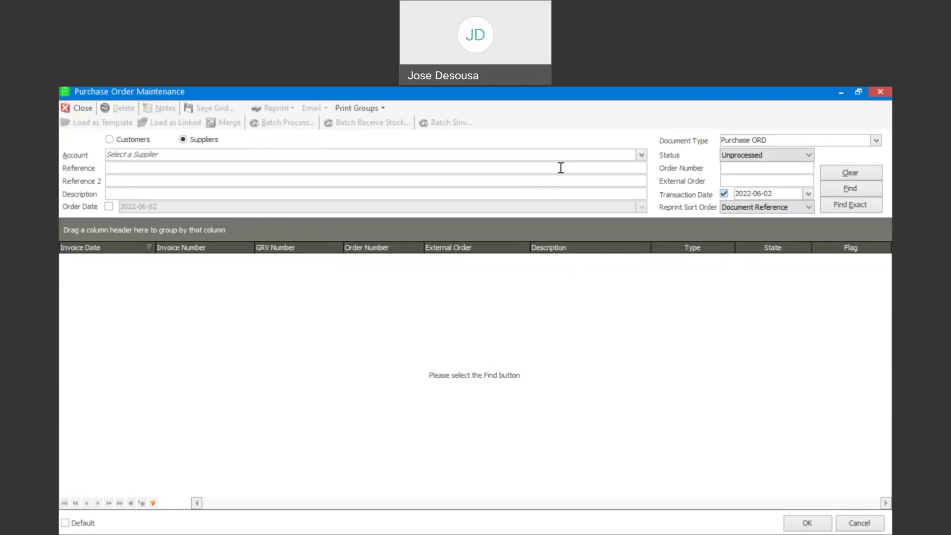
pyautogui.click(642, 155)
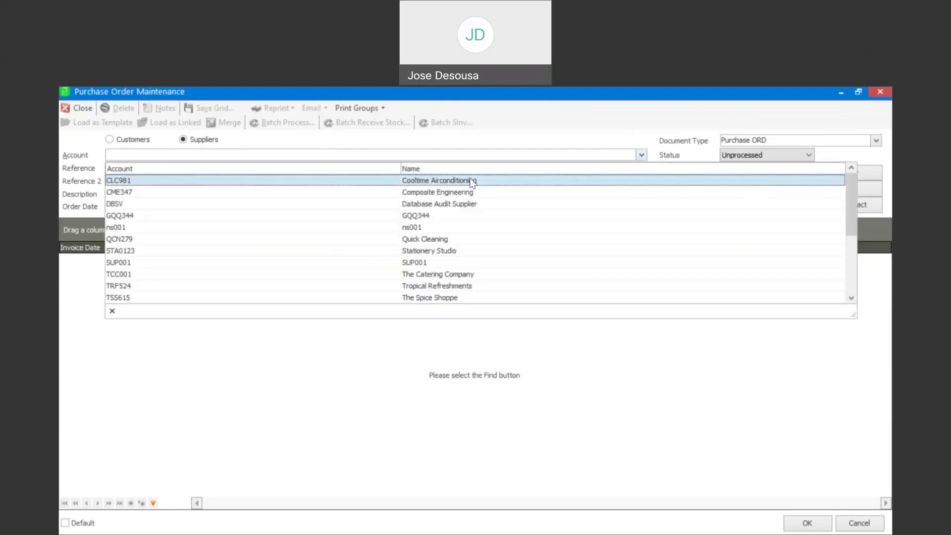
pyautogui.click(454, 273)
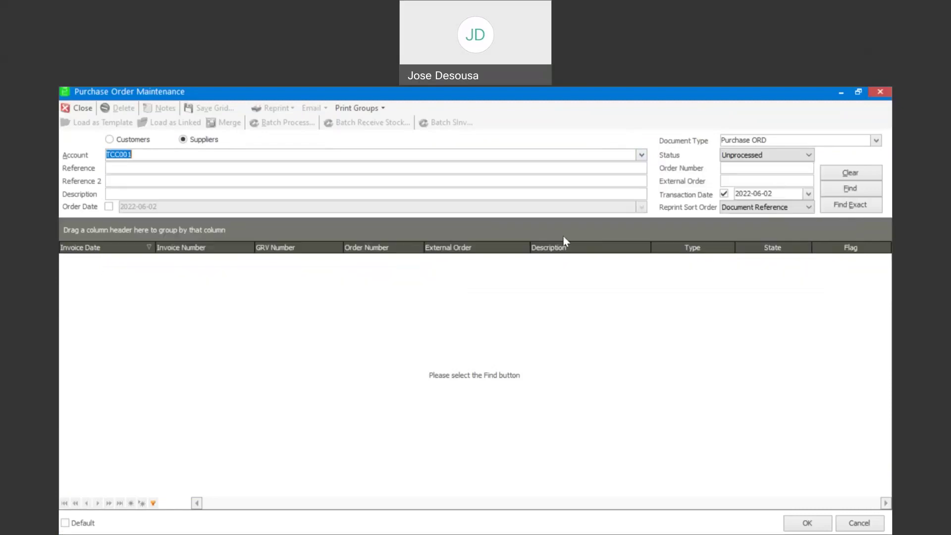
pyautogui.click(845, 189)
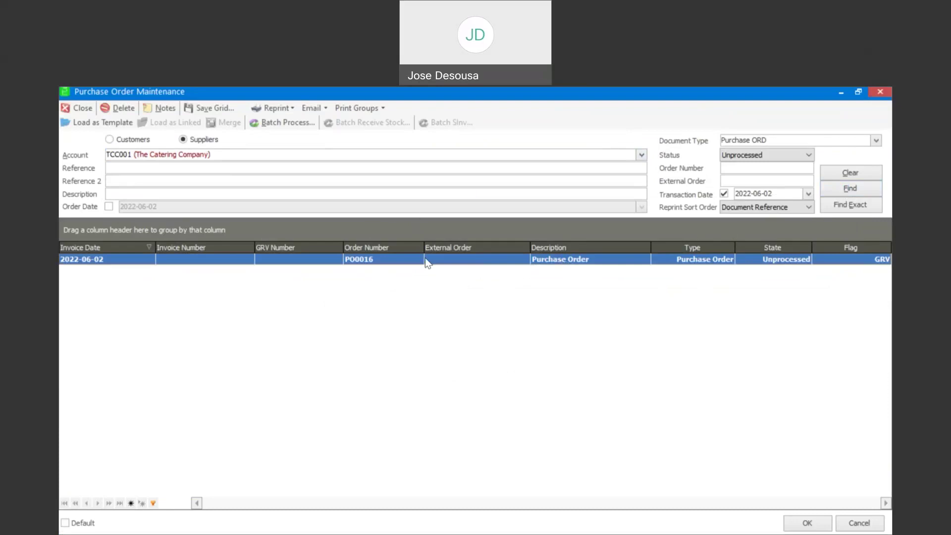
pyautogui.doubleClick(395, 259)
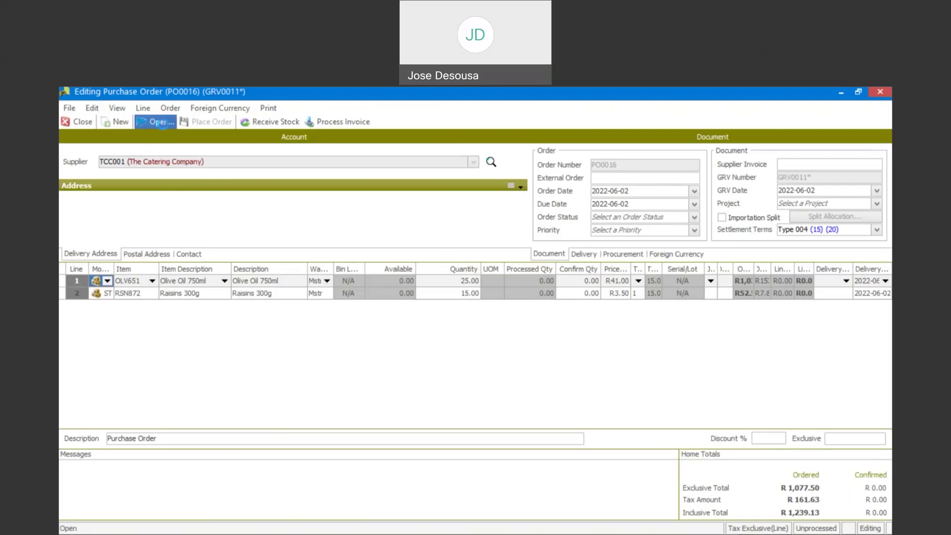
# - Find Stationery Studio's unprocessed purchase order with transaction date 2022-06-02 and open it
pyautogui.click(163, 126)
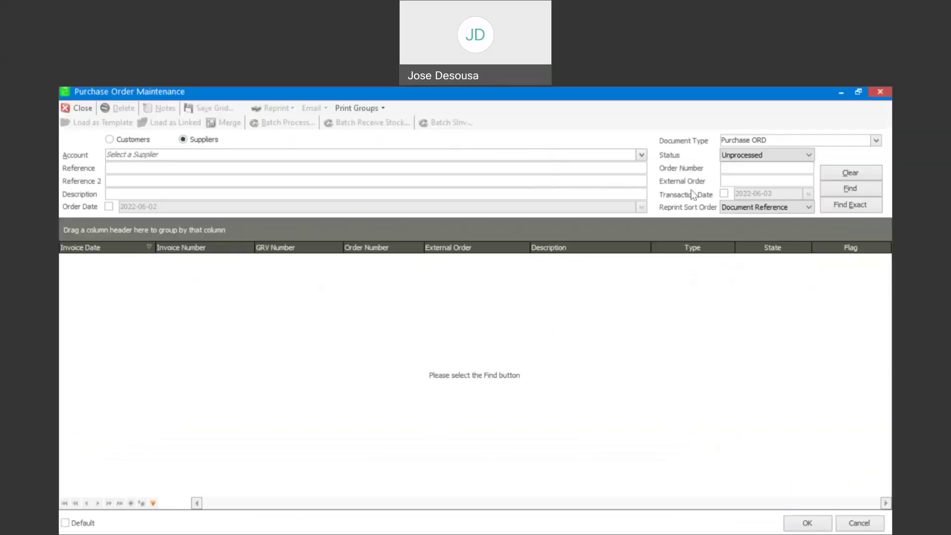
pyautogui.click(724, 194)
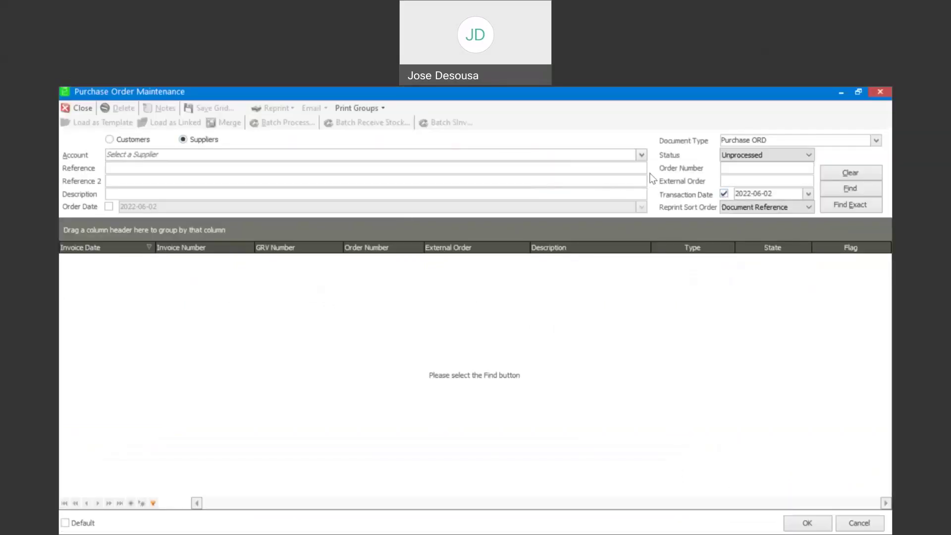
pyautogui.click(642, 156)
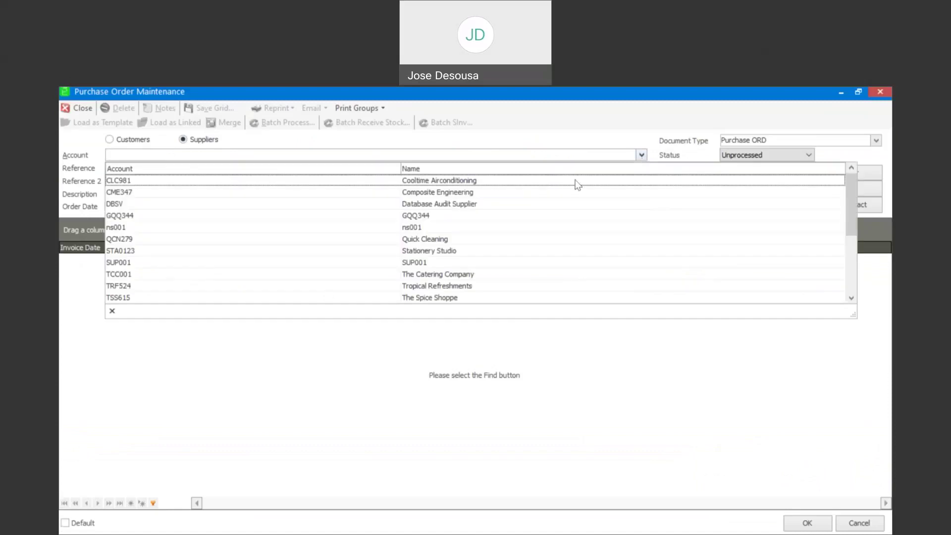
pyautogui.click(456, 274)
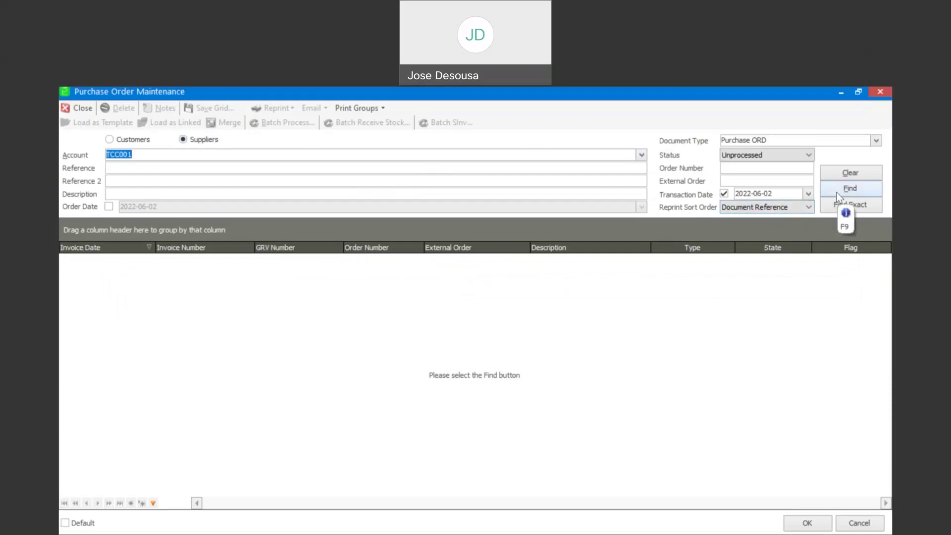
pyautogui.click(642, 155)
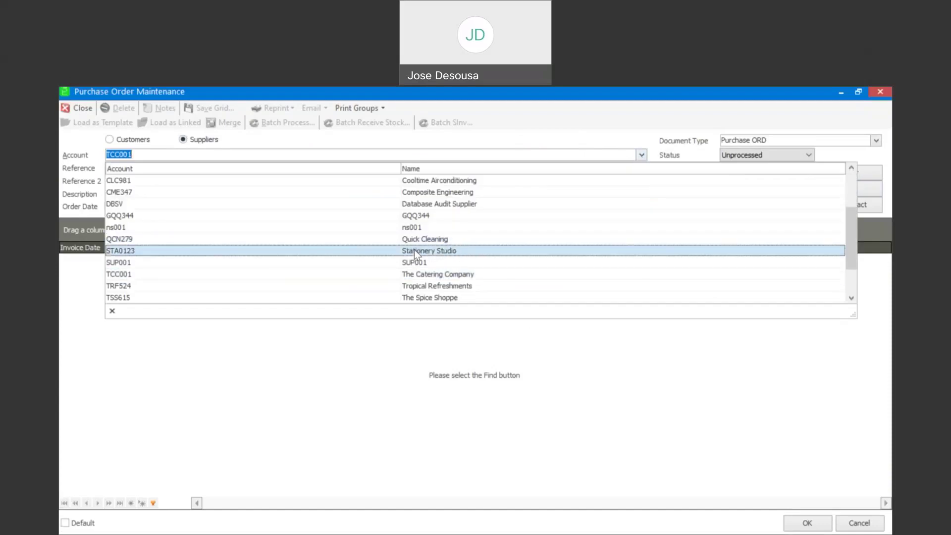
pyautogui.click(414, 249)
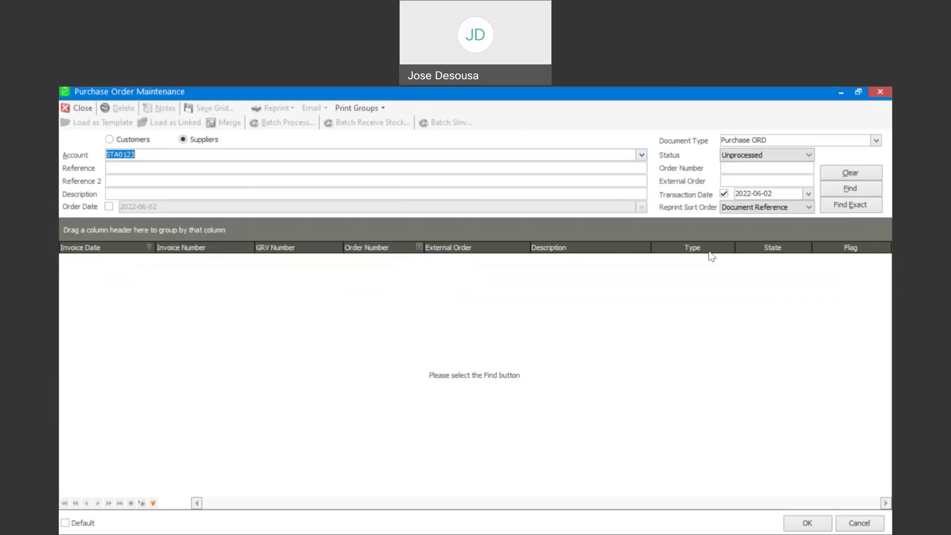
pyautogui.click(847, 189)
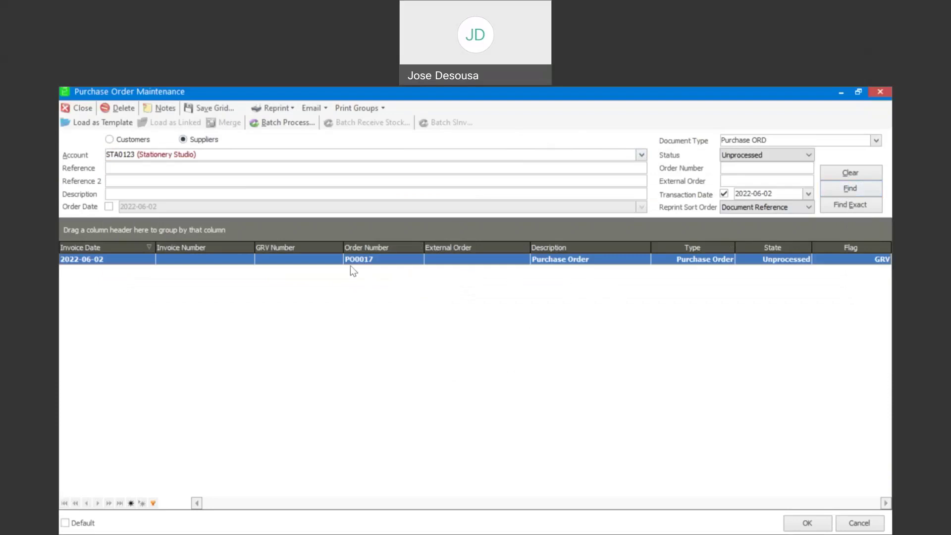
pyautogui.doubleClick(394, 261)
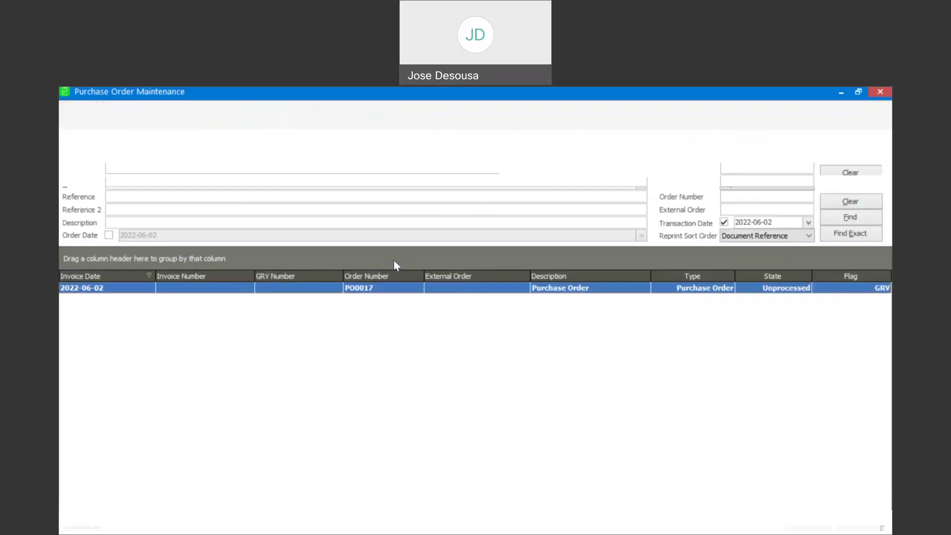